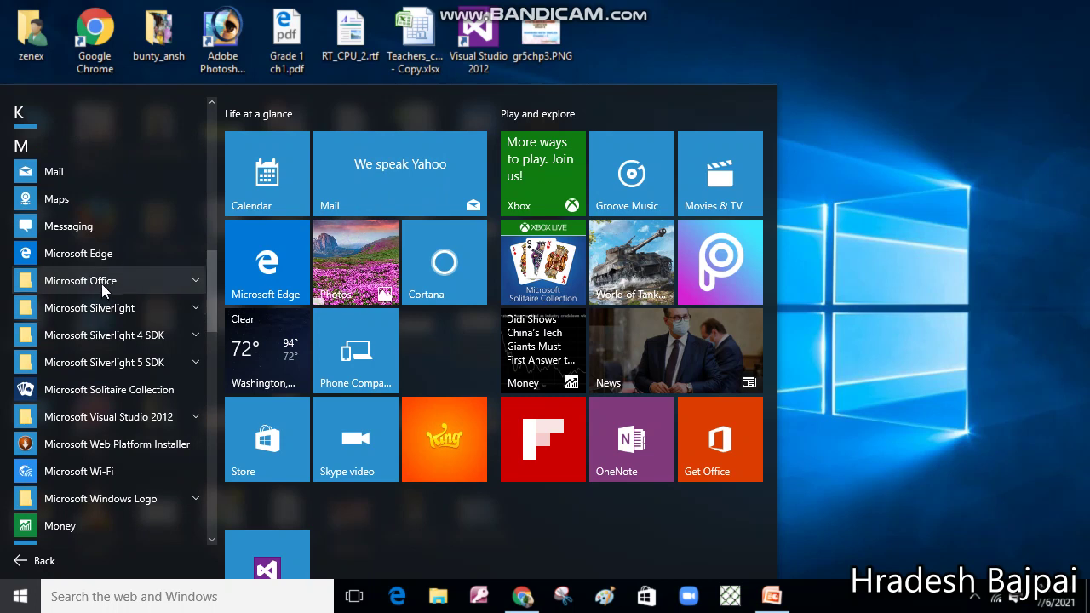
Launch Microsoft Office Access 2007 from the Microsoft Office program group.
{"action": "left_click", "coordinate": [194, 282]}
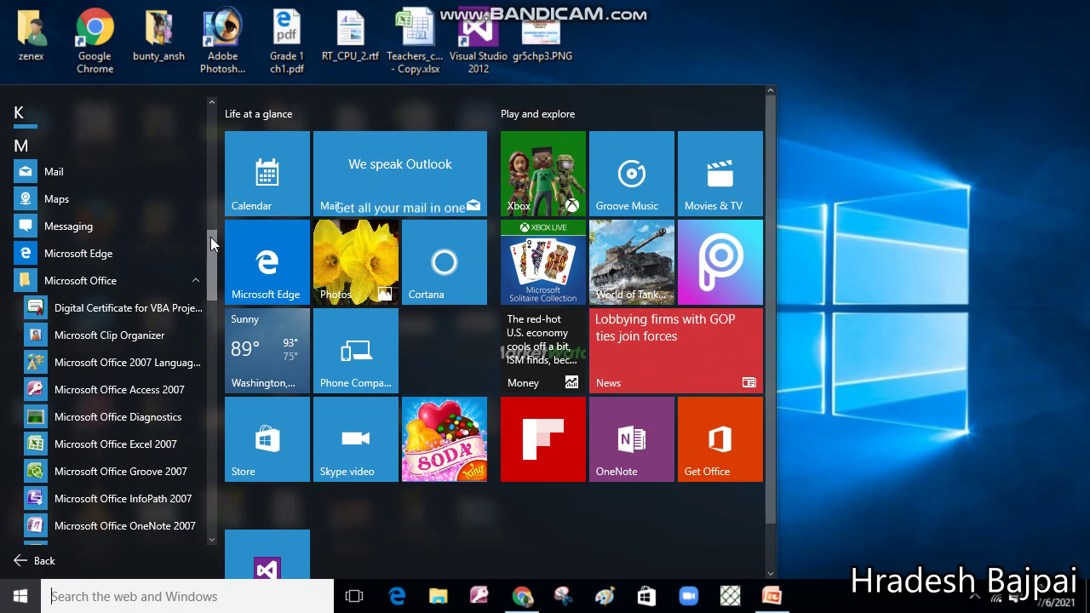
{"action": "left_click_drag", "start_coordinate": [210, 237], "coordinate": [211, 265]}
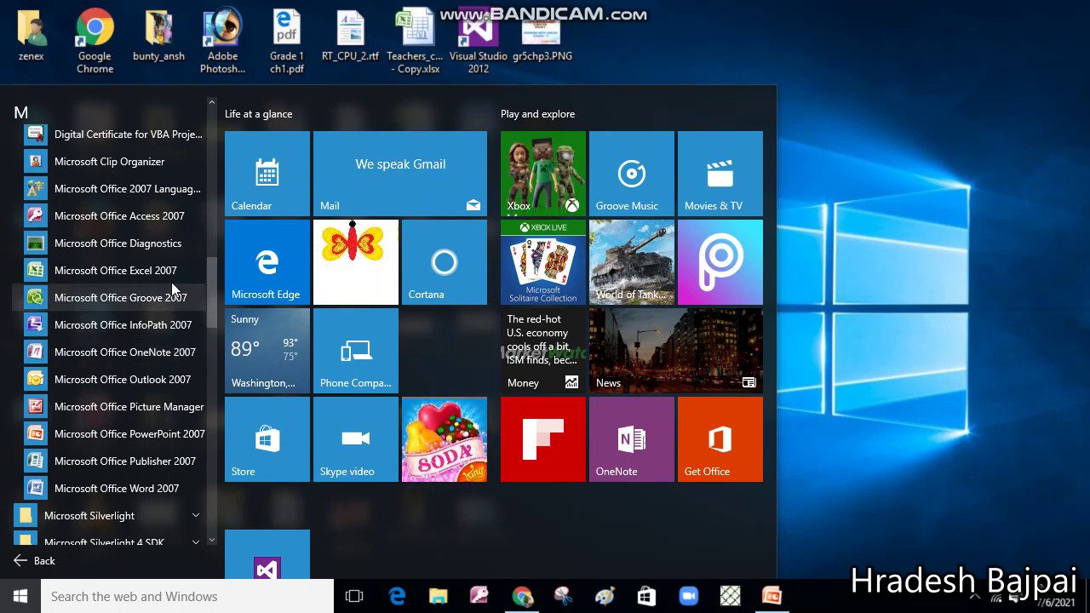
{"action": "left_click", "coordinate": [157, 216]}
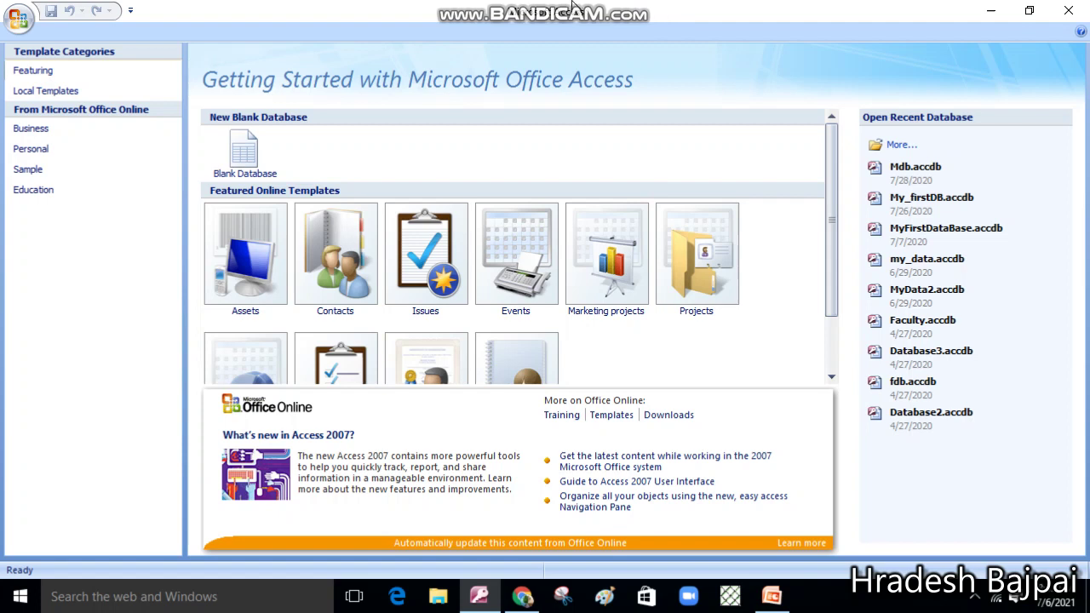
Create a new blank database, naming the file with the author's first name followed by Data.
{"action": "mouse_move", "coordinate": [573, 8]}
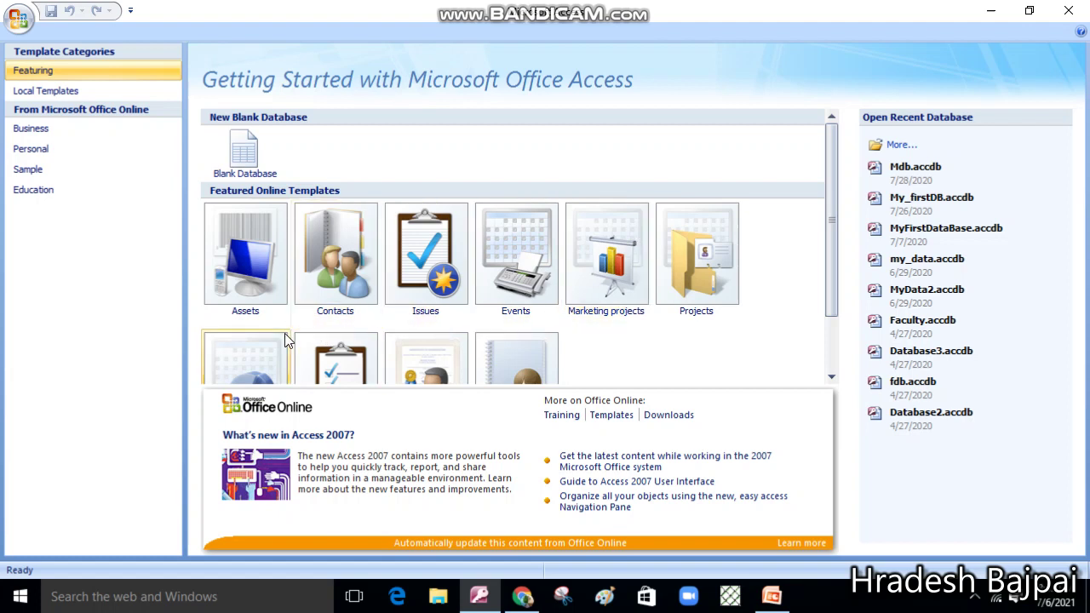
{"action": "left_click", "coordinate": [250, 151]}
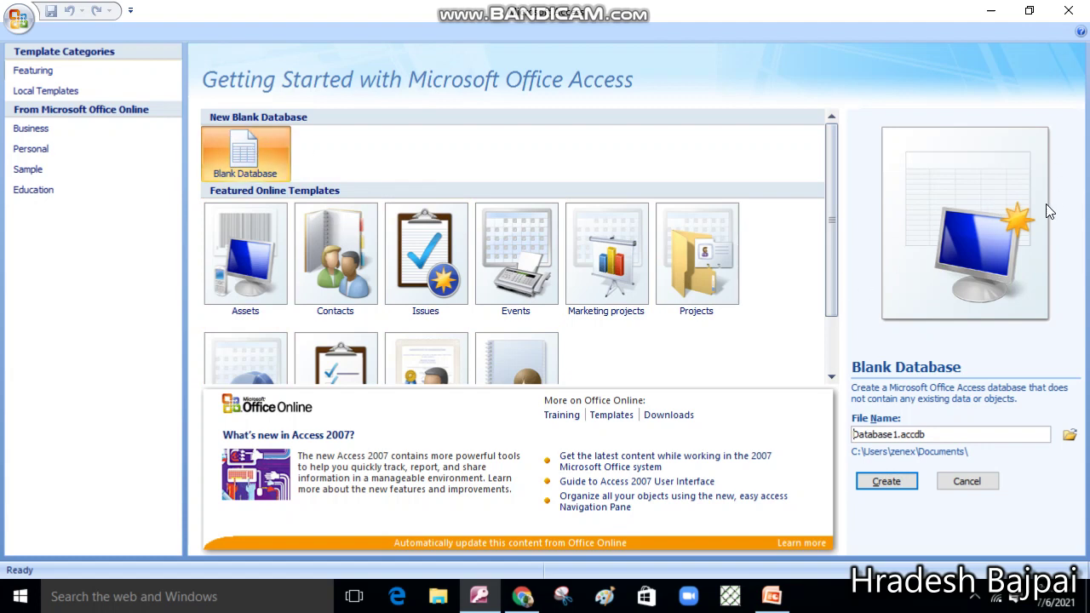
{"action": "left_click", "coordinate": [951, 434]}
{"action": "left_click", "coordinate": [900, 435]}
{"action": "key", "text": "BackSpace"}
{"action": "key", "text": "BackSpace"}
{"action": "key", "text": "BackSpace"}
{"action": "key", "text": "BackSpace"}
{"action": "key", "text": "BackSpace"}
{"action": "key", "text": "BackSpace"}
{"action": "key", "text": "BackSpace"}
{"action": "key", "text": "BackSpace"}
{"action": "key", "text": "BackSpace"}
{"action": "type", "text": "Hradesg"}
{"action": "key", "text": "BackSpace"}
{"action": "type", "text": "hData"}
{"action": "left_click", "coordinate": [886, 482]}
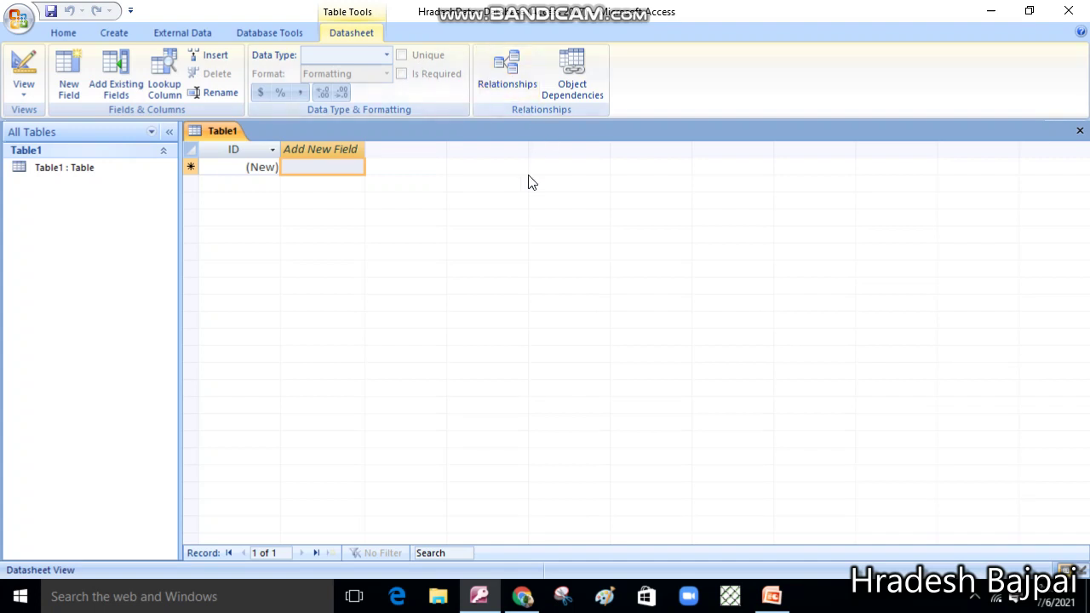
{"action": "left_click", "coordinate": [55, 169]}
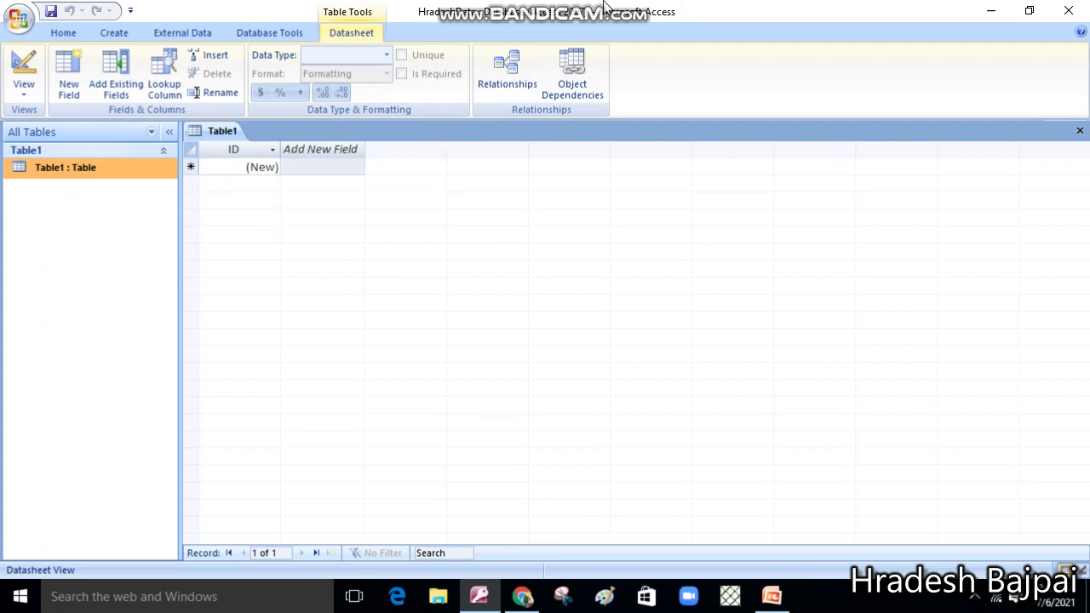
{"action": "mouse_move", "coordinate": [555, 5]}
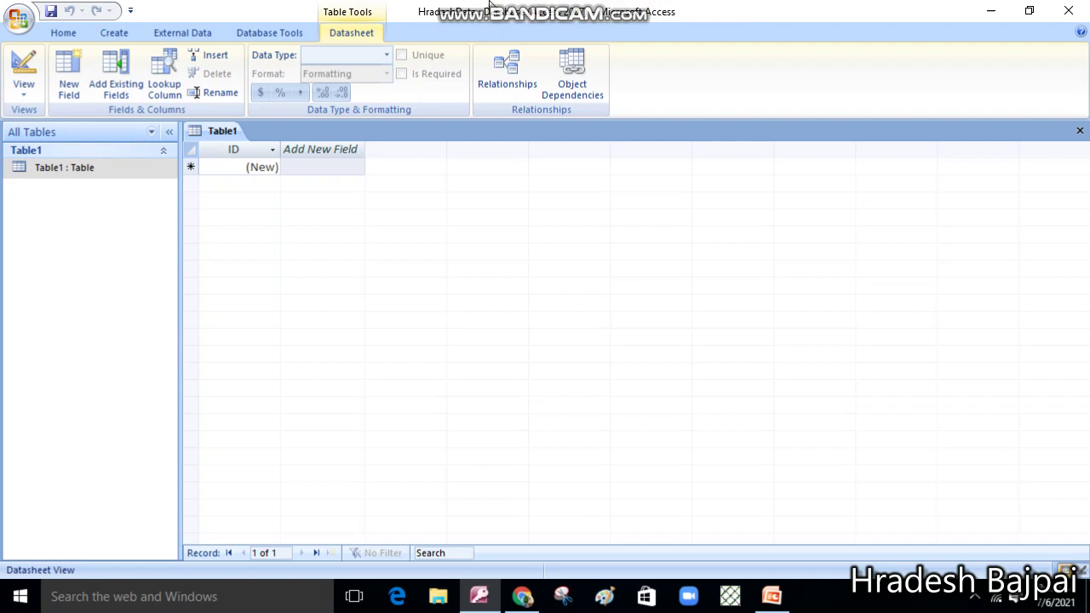
{"action": "mouse_move", "coordinate": [487, 7]}
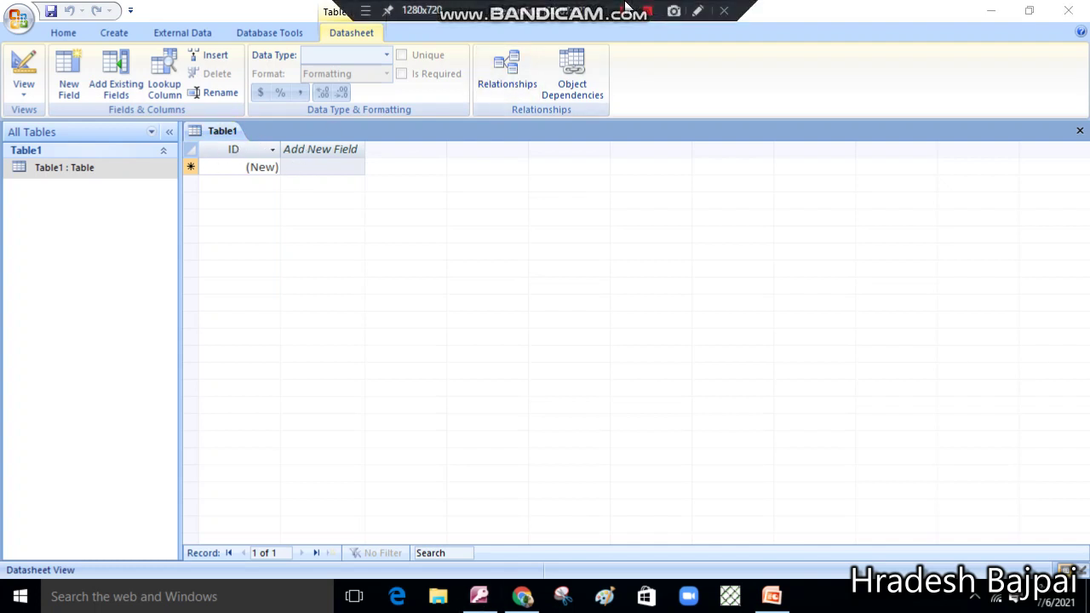
{"action": "left_click", "coordinate": [698, 13]}
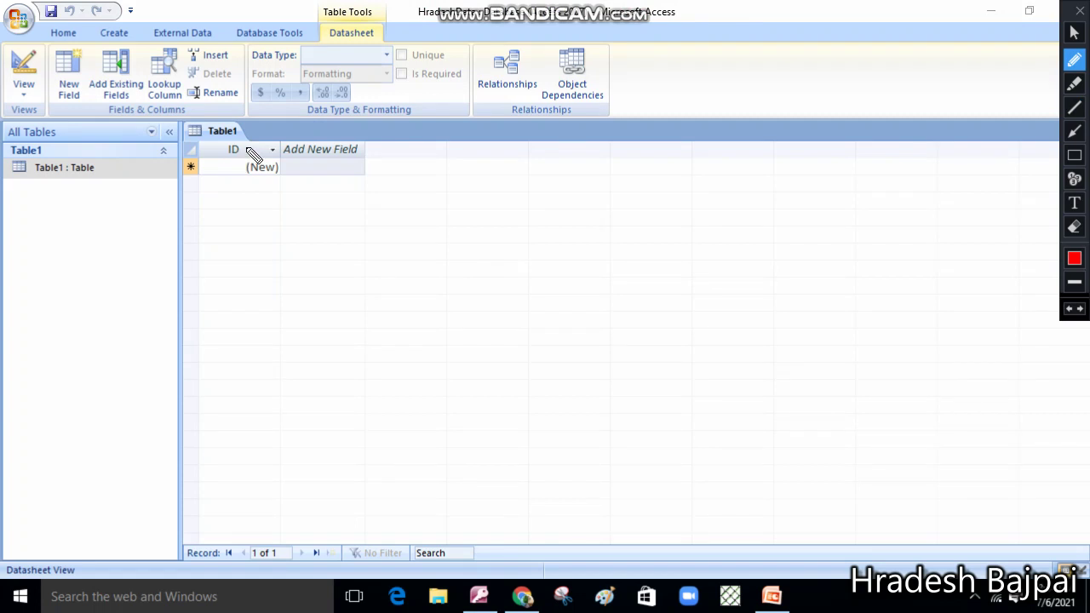
{"action": "mouse_move", "coordinate": [256, 142]}
{"action": "left_mouse_down"}
{"action": "mouse_move", "coordinate": [227, 137]}
{"action": "mouse_move", "coordinate": [213, 164]}
{"action": "mouse_move", "coordinate": [277, 165]}
{"action": "mouse_move", "coordinate": [257, 143]}
{"action": "mouse_move", "coordinate": [271, 217]}
{"action": "left_mouse_up"}
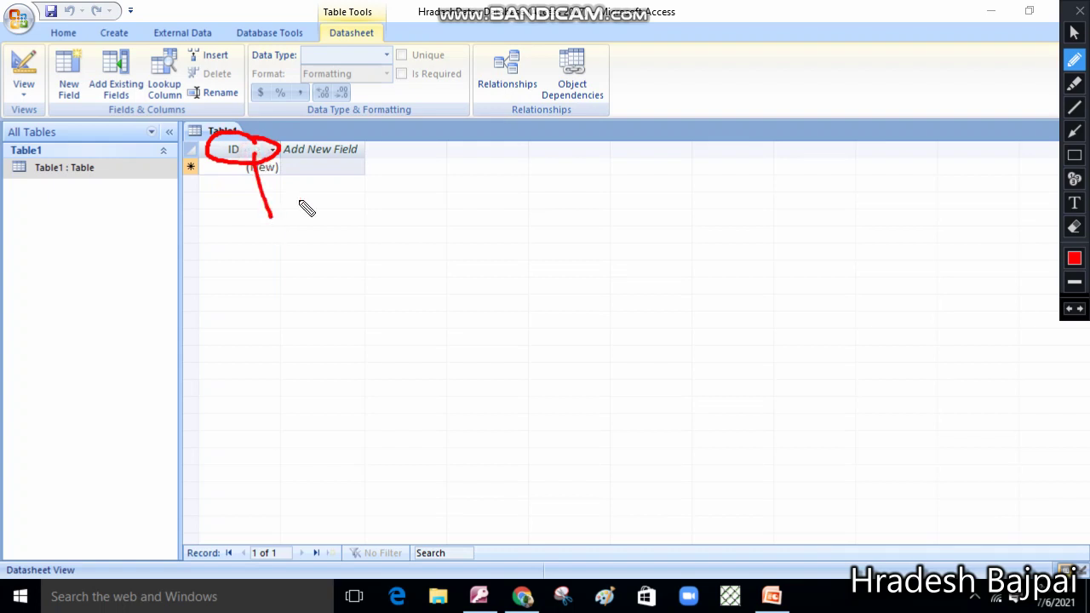
{"action": "left_click", "coordinate": [1075, 203]}
{"action": "left_click", "coordinate": [275, 213]}
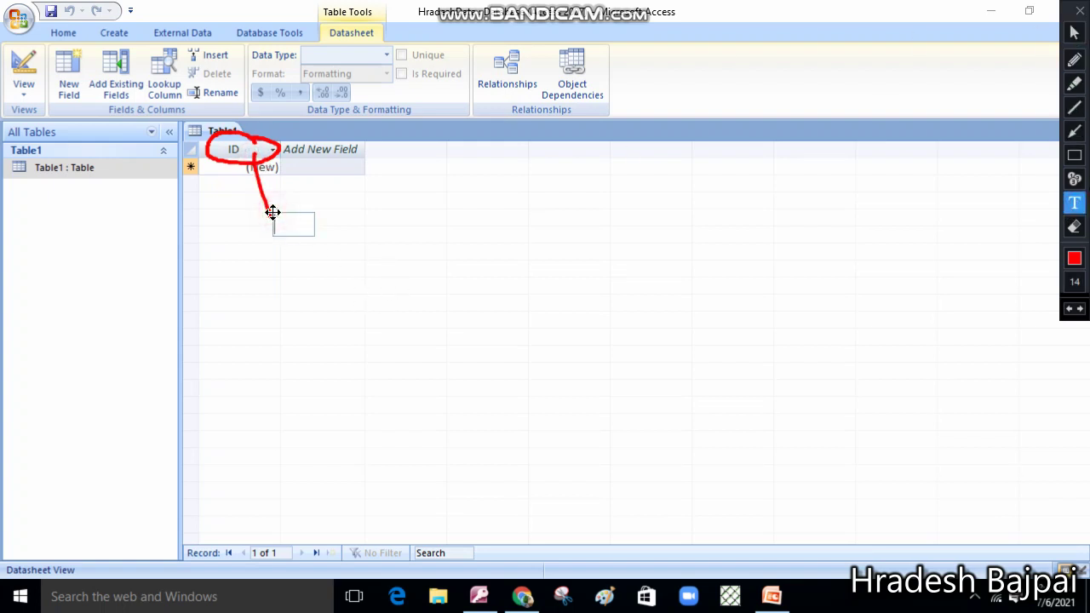
{"action": "type", "text": "field name"}
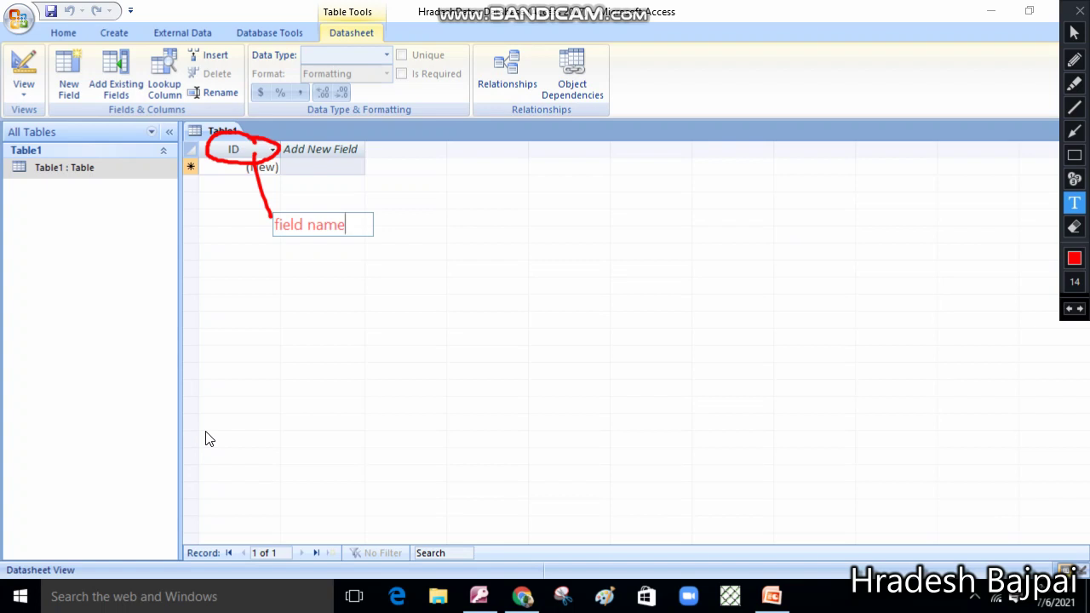
{"action": "left_click", "coordinate": [1074, 60]}
{"action": "left_click_drag", "start_coordinate": [197, 245], "coordinate": [319, 246]}
{"action": "left_click_drag", "start_coordinate": [326, 247], "coordinate": [311, 263]}
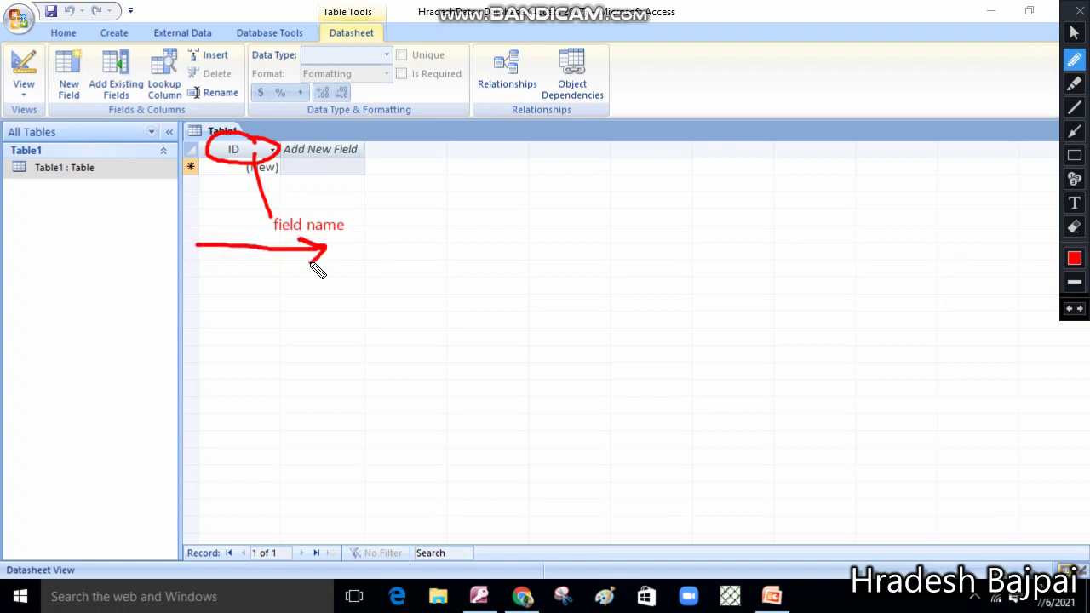
{"action": "mouse_move", "coordinate": [201, 303]}
{"action": "left_mouse_down"}
{"action": "mouse_move", "coordinate": [259, 305]}
{"action": "mouse_move", "coordinate": [260, 290]}
{"action": "mouse_move", "coordinate": [262, 322]}
{"action": "left_mouse_up"}
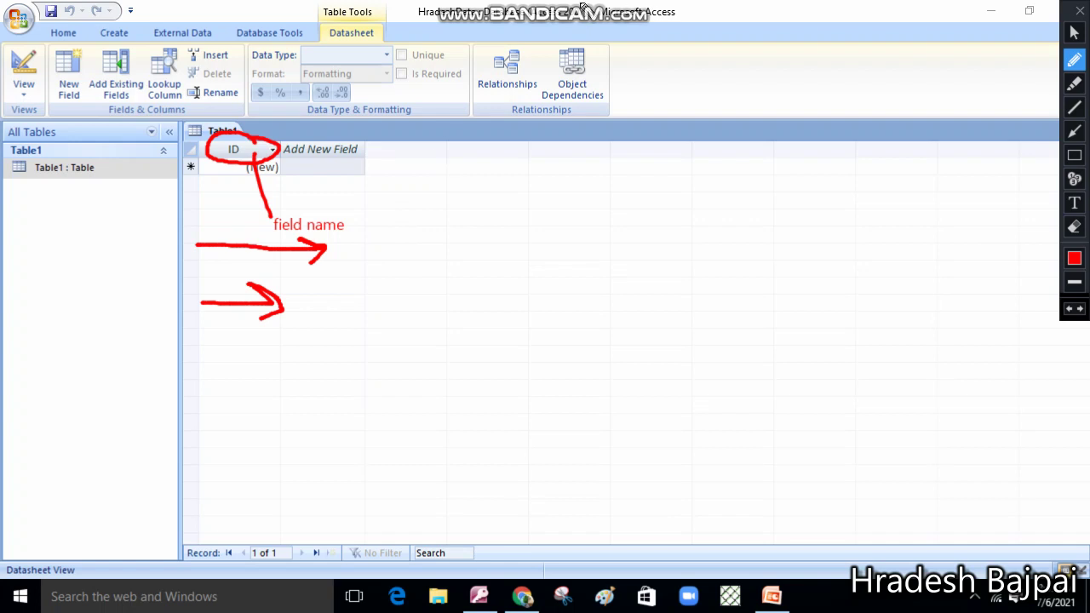
{"action": "mouse_move", "coordinate": [524, 7]}
{"action": "left_click", "coordinate": [1081, 11]}
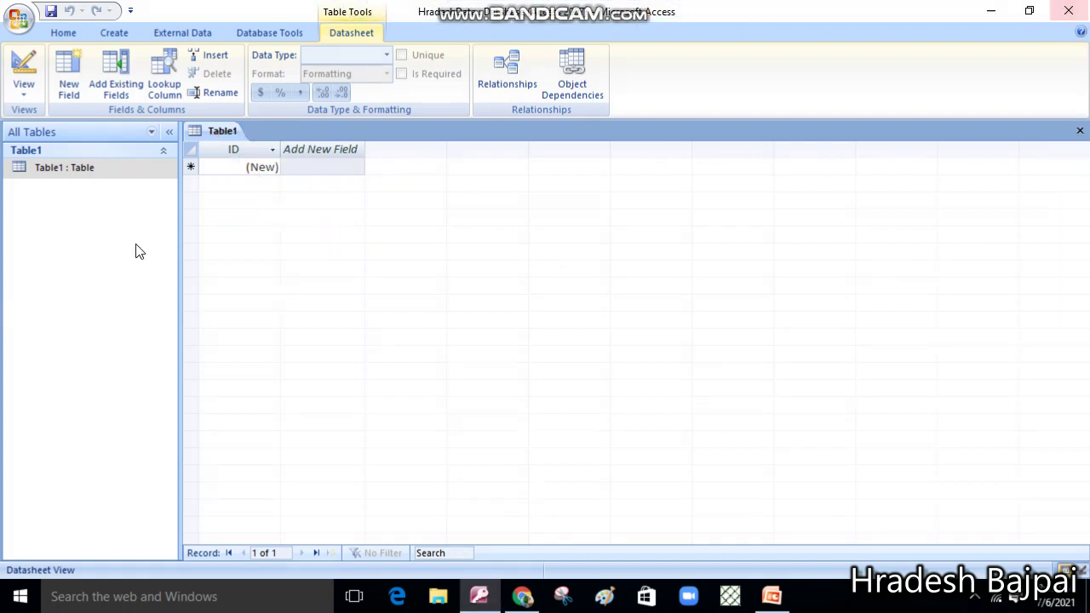
Switch Table1 to Design View, saving the table under the name std.
{"action": "left_click", "coordinate": [115, 171]}
{"action": "right_click", "coordinate": [115, 170]}
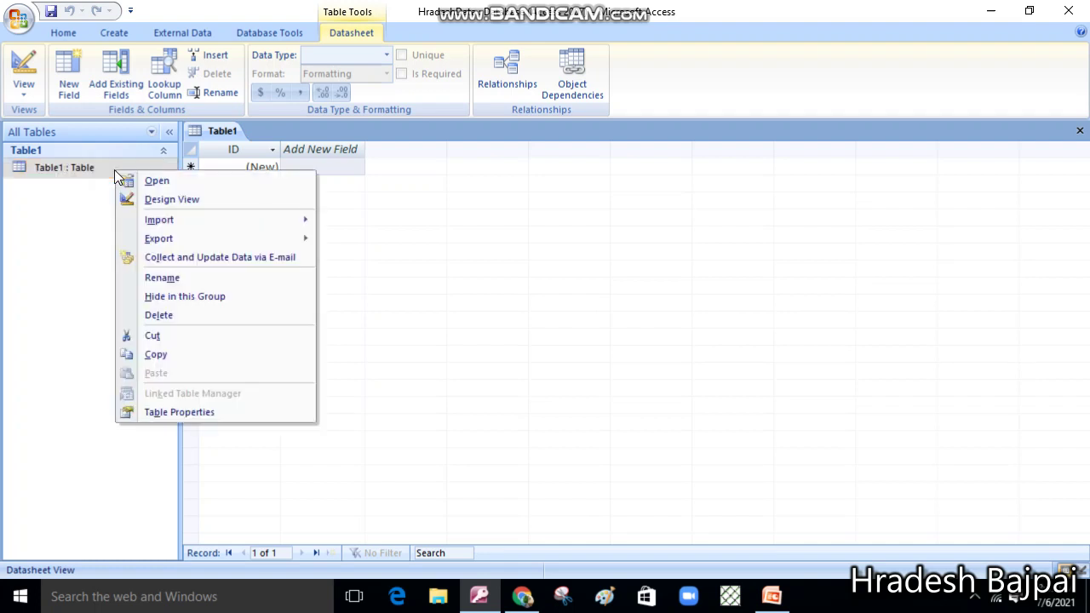
{"action": "left_click", "coordinate": [169, 201]}
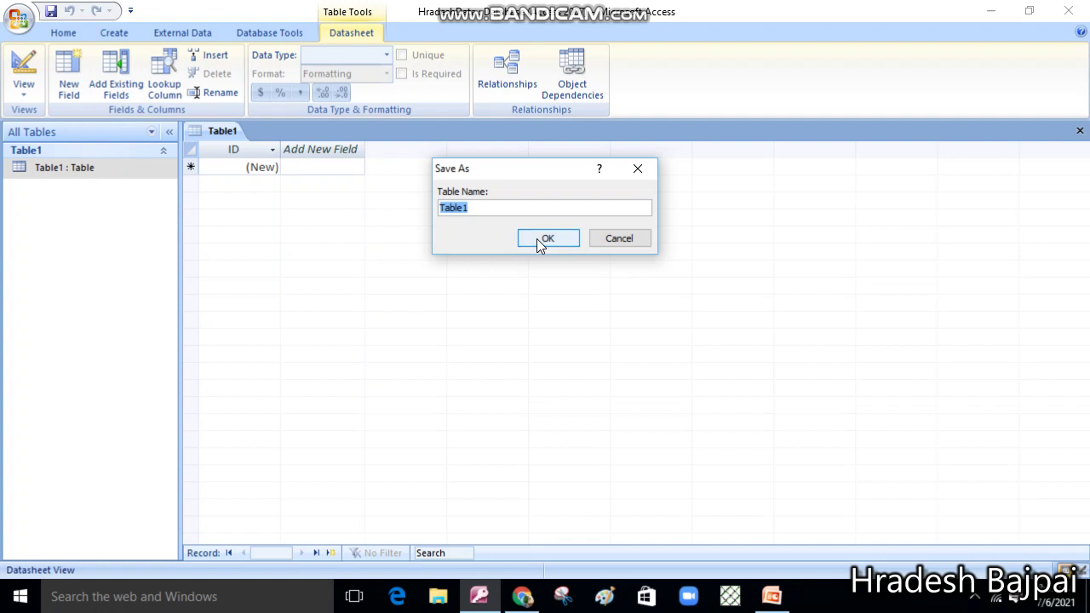
{"action": "type", "text": "std"}
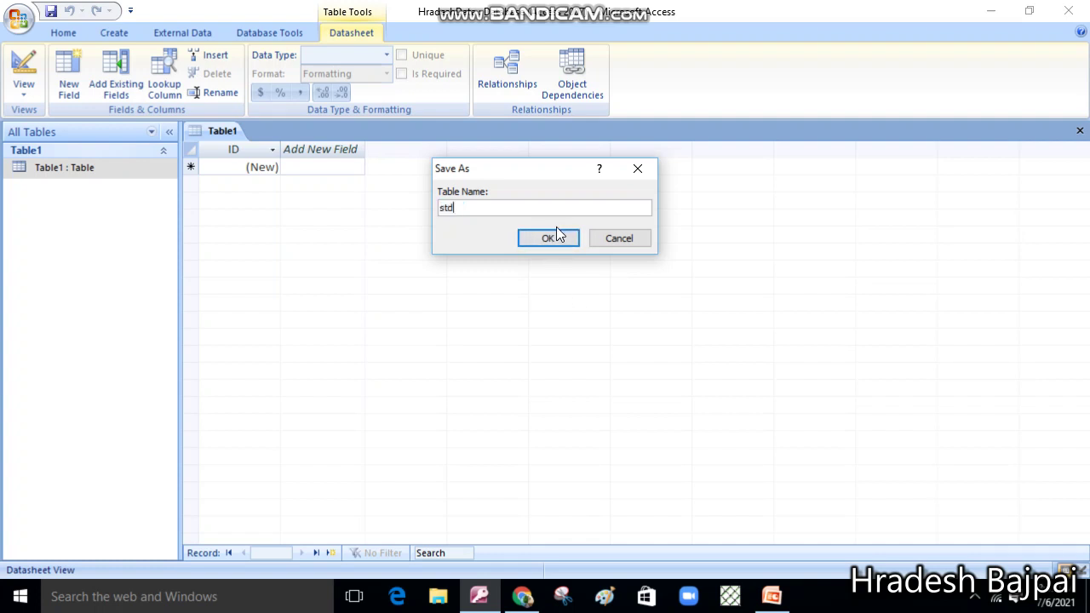
{"action": "left_click", "coordinate": [548, 238]}
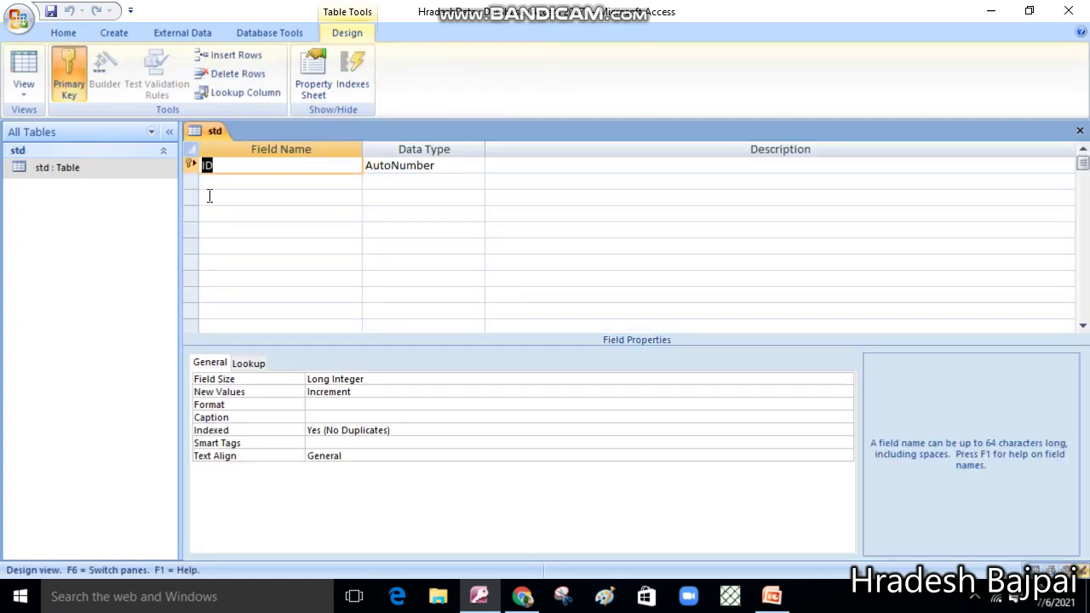
Add a field called Name below ID in the std table design, accepting the use of a reserved word.
{"action": "left_click", "coordinate": [218, 182]}
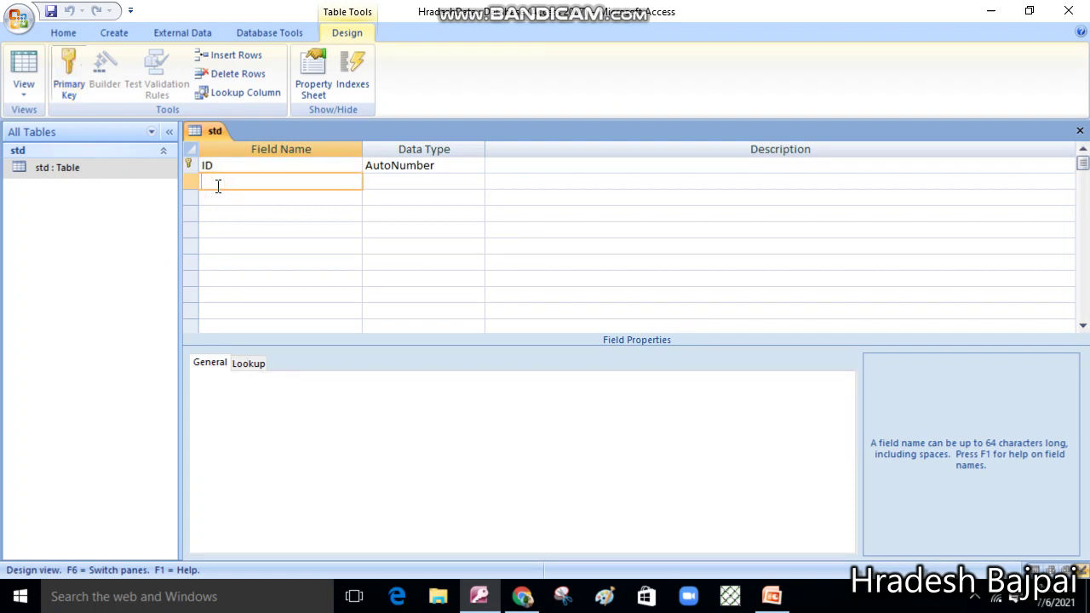
{"action": "type", "text": "Name"}
{"action": "key", "text": "Tab"}
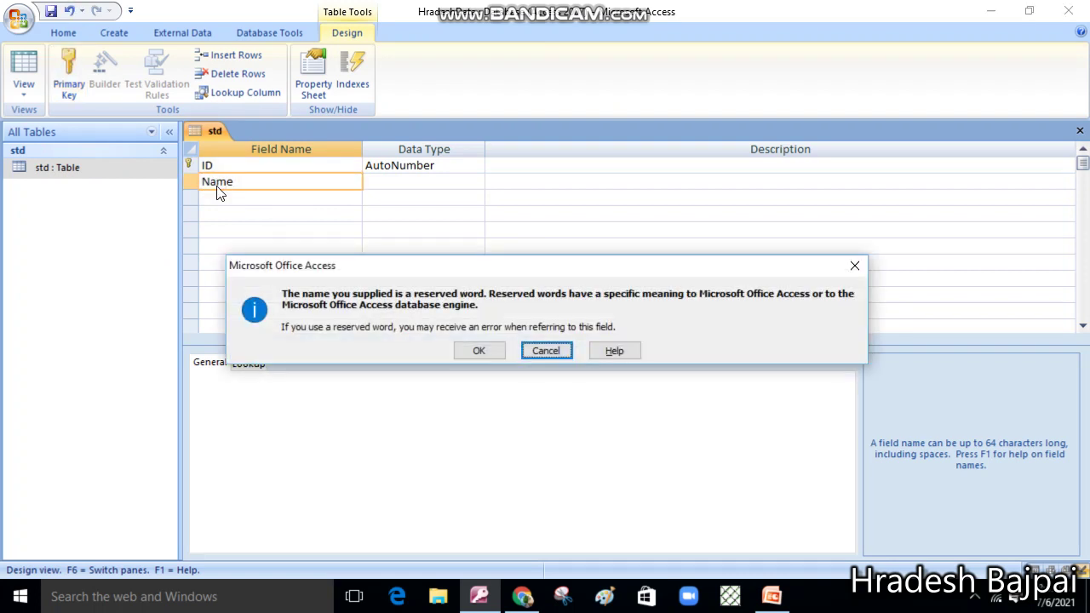
{"action": "left_click", "coordinate": [545, 351]}
{"action": "left_click", "coordinate": [276, 197]}
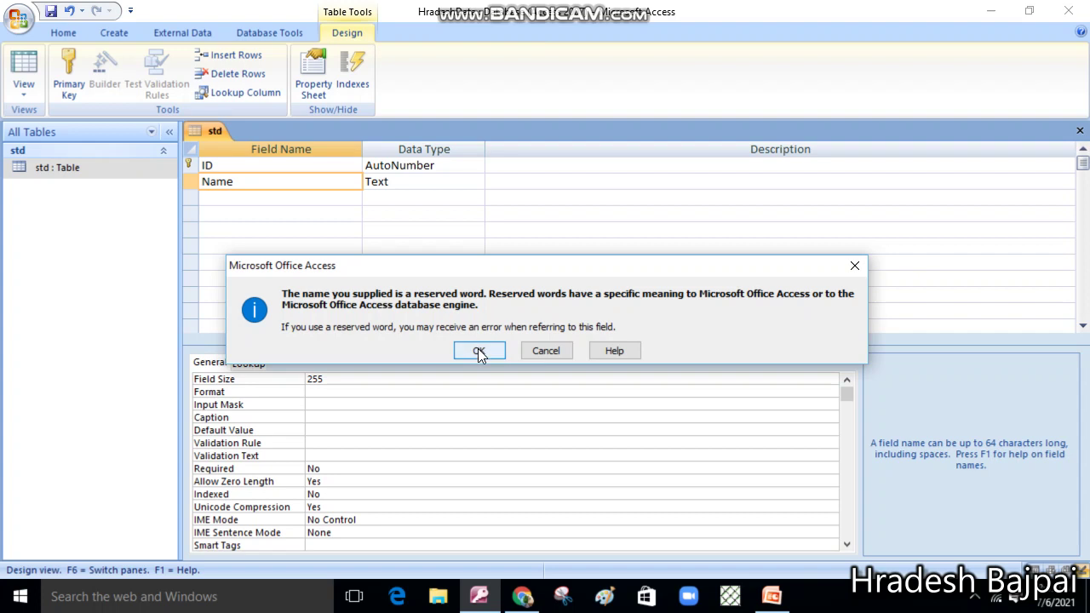
{"action": "left_click", "coordinate": [480, 352]}
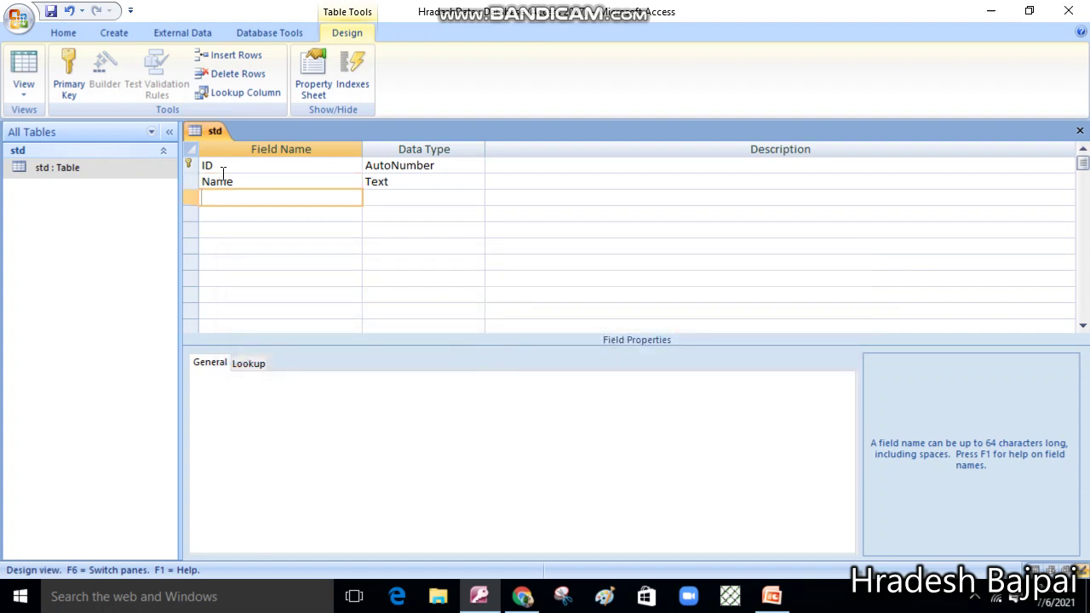
Rename the Name field to S_Name and add a field called S_Sub below it.
{"action": "left_click", "coordinate": [211, 182]}
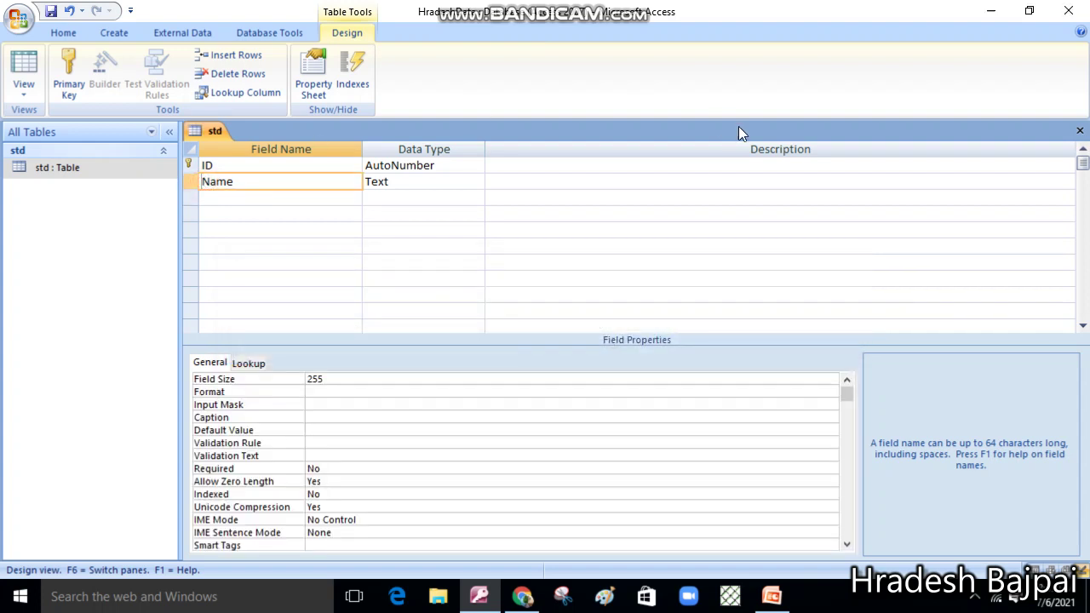
{"action": "type", "text": "S_"}
{"action": "key", "text": "Down"}
{"action": "type", "text": "S_"}
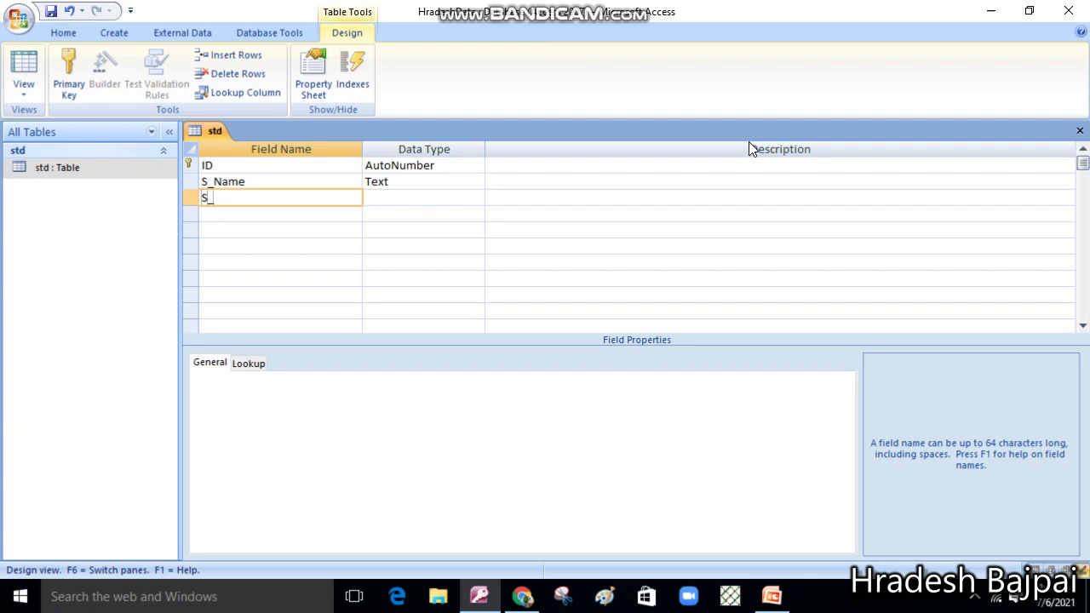
{"action": "type", "text": "Sub"}
{"action": "key", "text": "Down"}
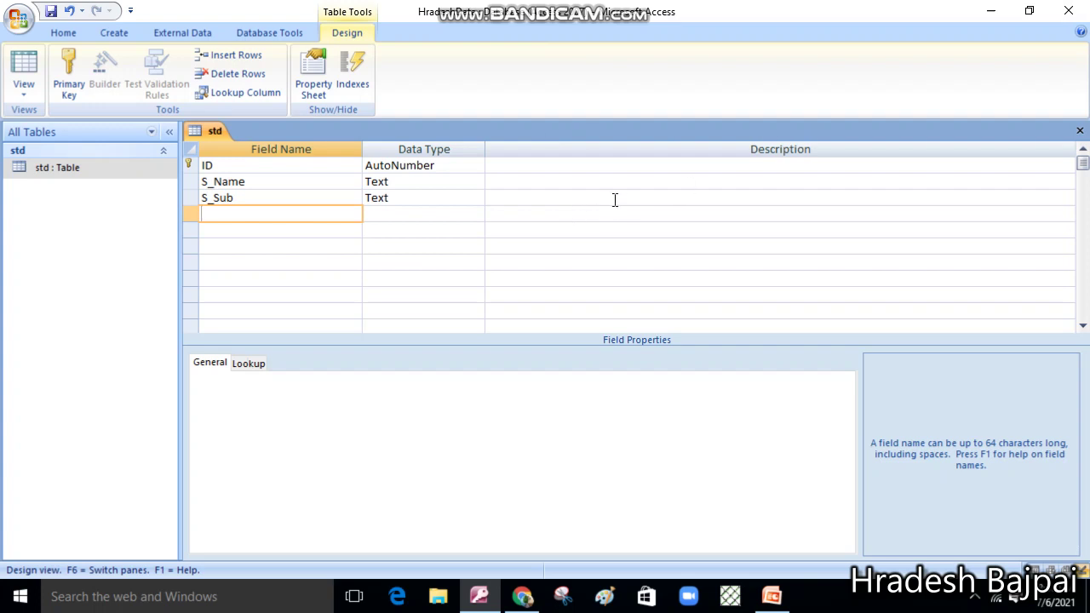
Close the std table design with its changes saved and reopen the table in Datasheet View.
{"action": "left_click", "coordinate": [1080, 131]}
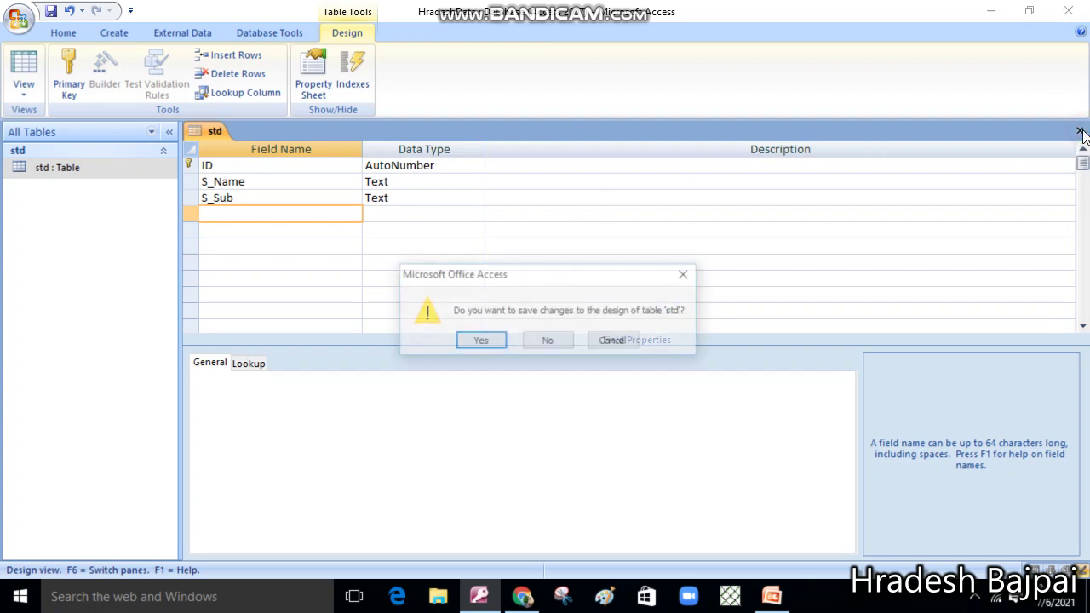
{"action": "left_click", "coordinate": [482, 340]}
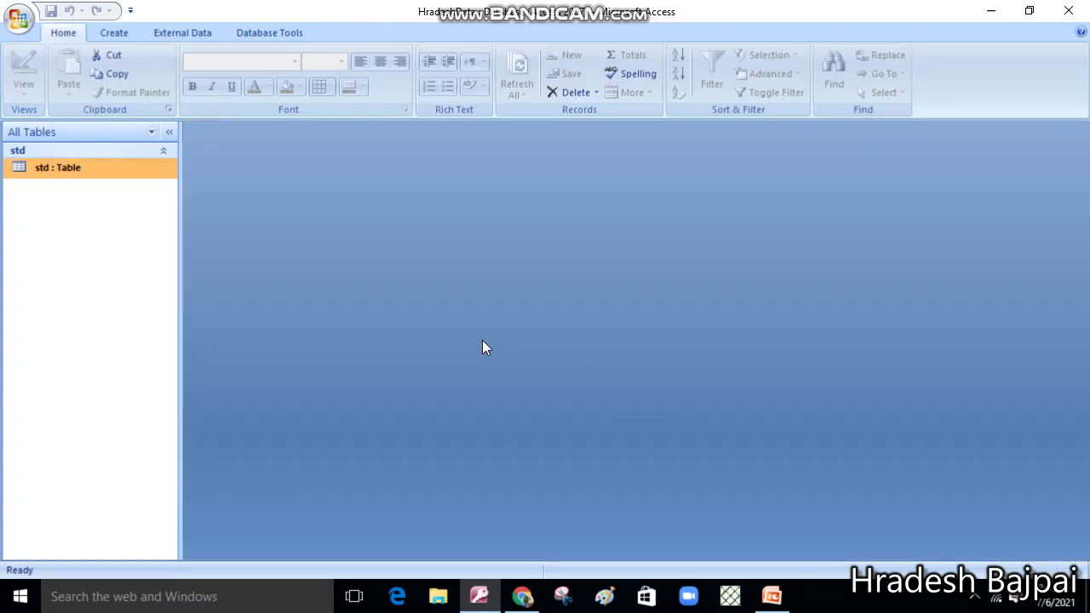
{"action": "double_click", "coordinate": [42, 171]}
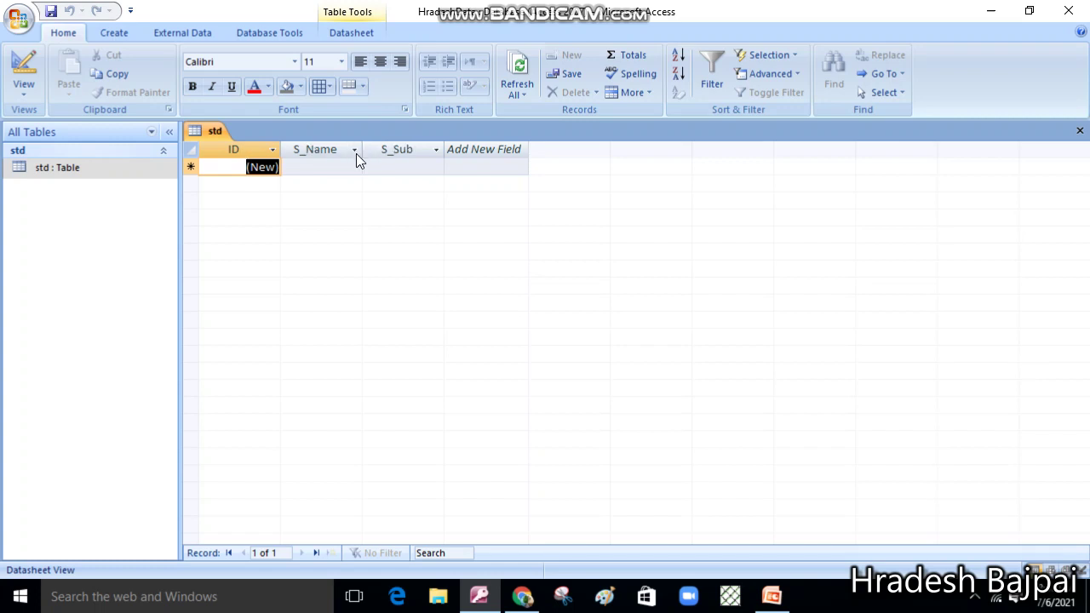
Fill in the first record with the student's name in S_Name and Math in S_Sub, ending at the new record's ID.
{"action": "key", "text": "1"}
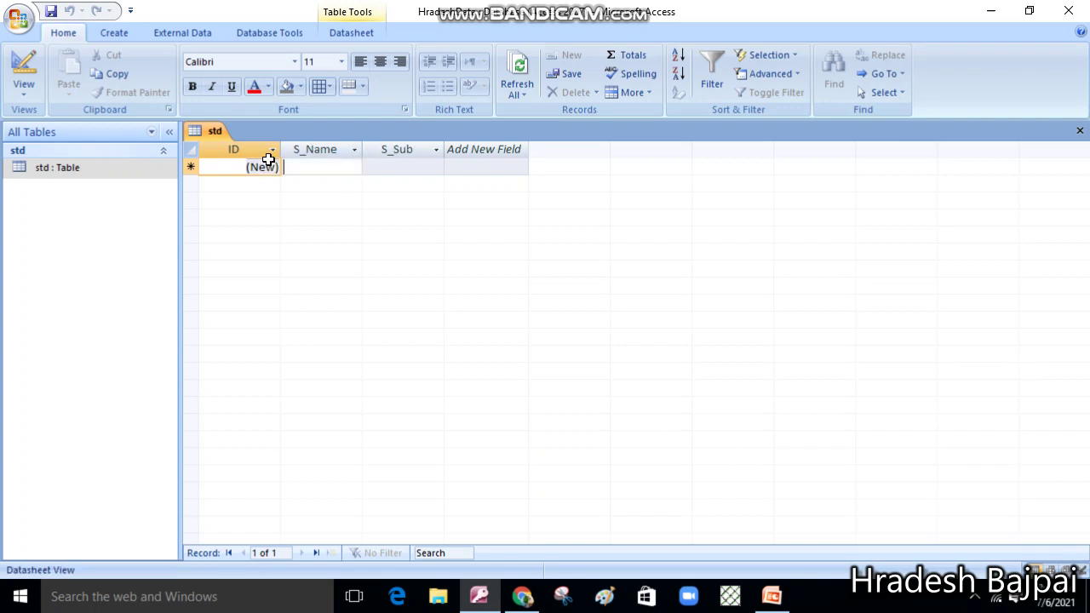
{"action": "key", "text": "Tab"}
{"action": "type", "text": "Anu"}
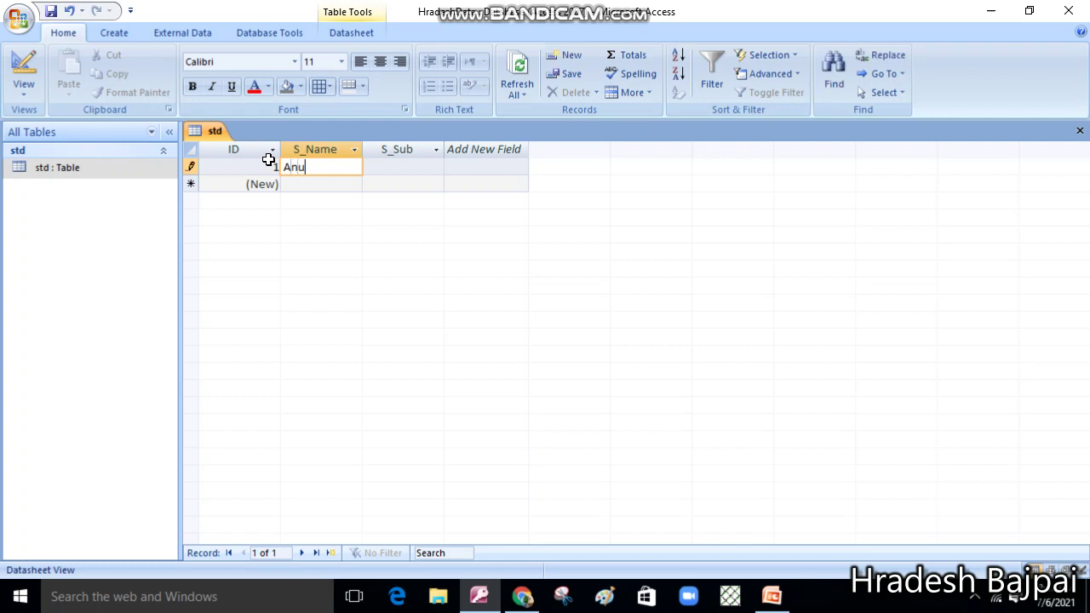
{"action": "key", "text": "Tab"}
{"action": "type", "text": "Math"}
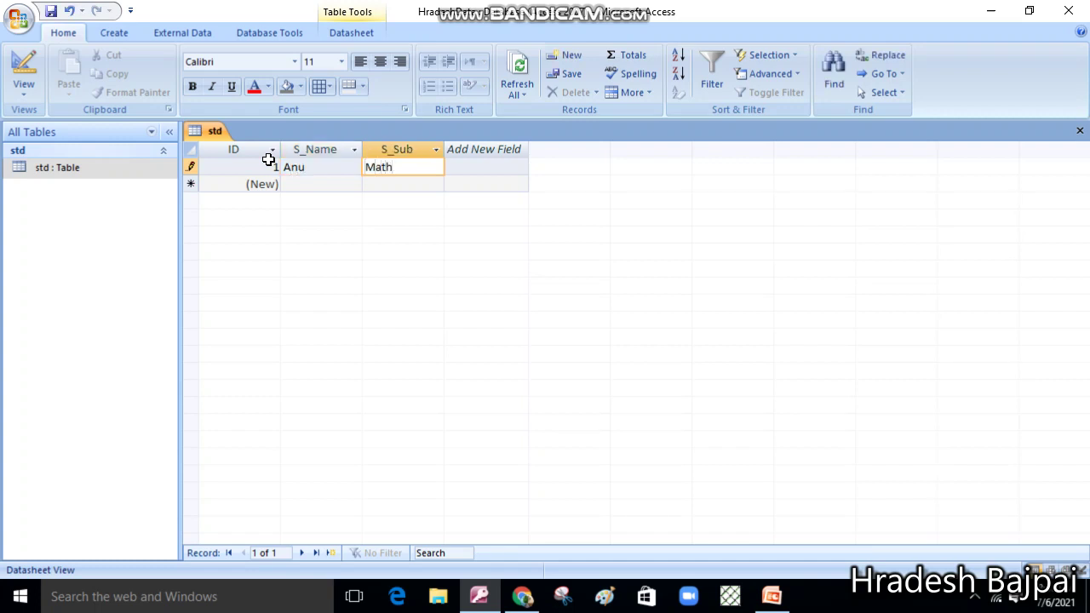
{"action": "key", "text": "Down"}
{"action": "key", "text": "Left"}
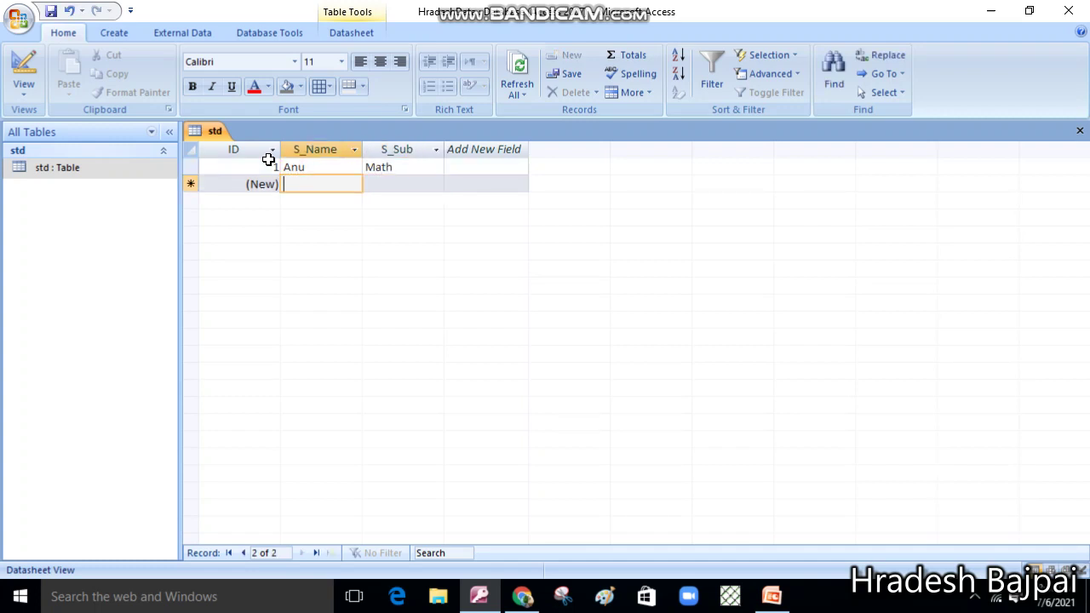
{"action": "key", "text": "Left"}
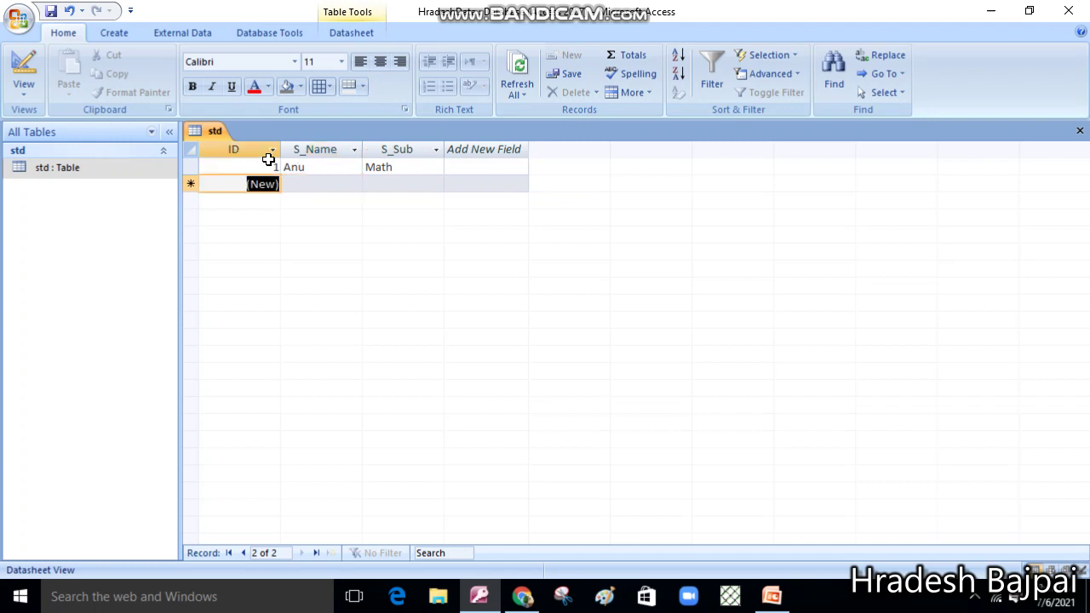
Try to enter 2 by hand as the ID of the new record in the std table.
{"action": "key", "text": "2"}
{"action": "key", "text": "Right"}
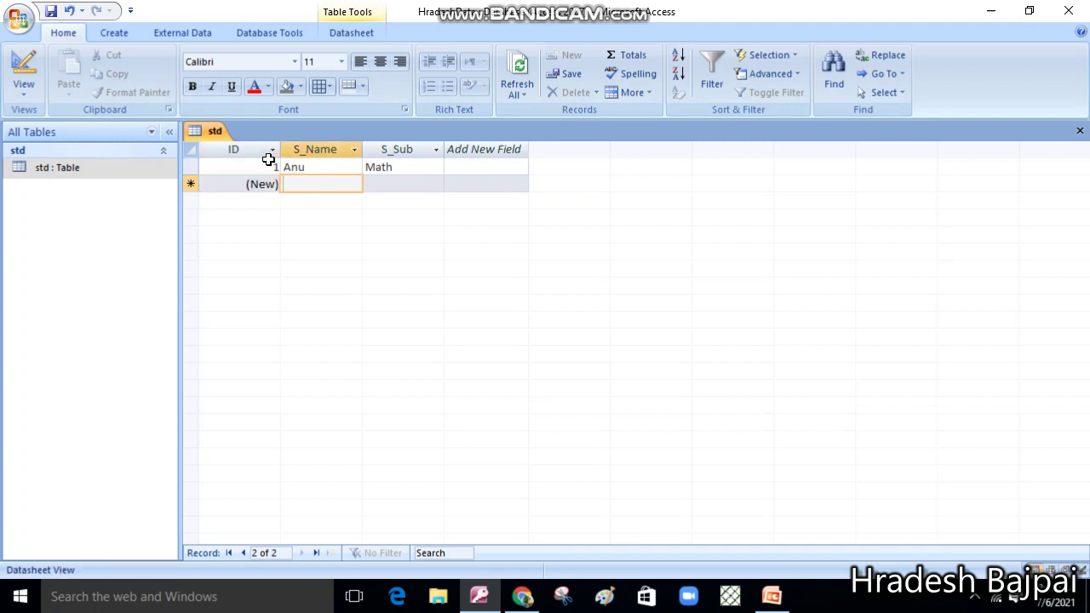
{"action": "key", "text": "Left"}
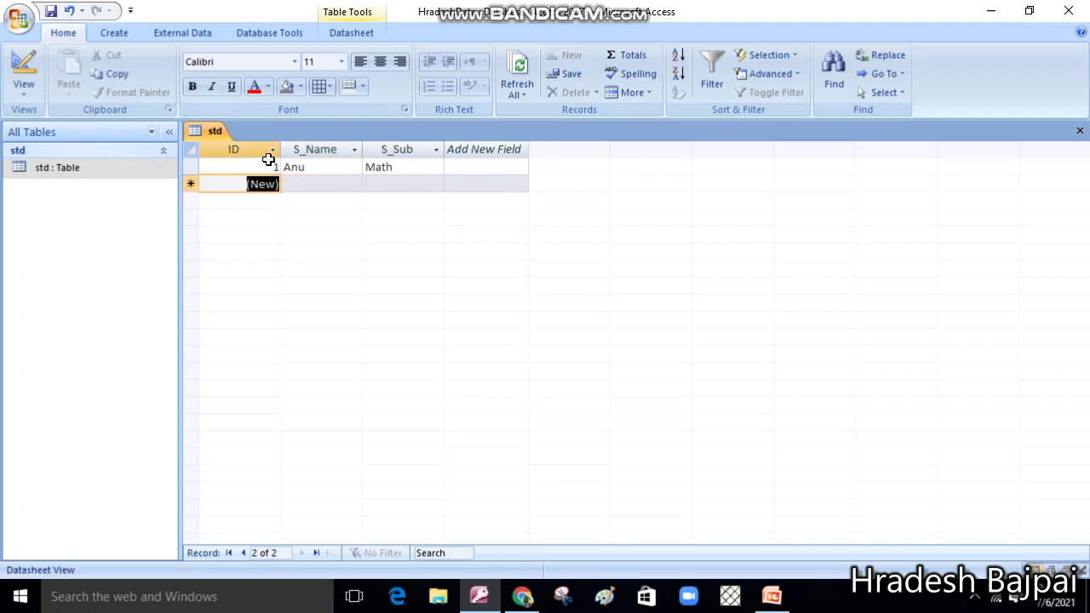
{"action": "key", "text": "2"}
{"action": "left_click", "coordinate": [269, 184]}
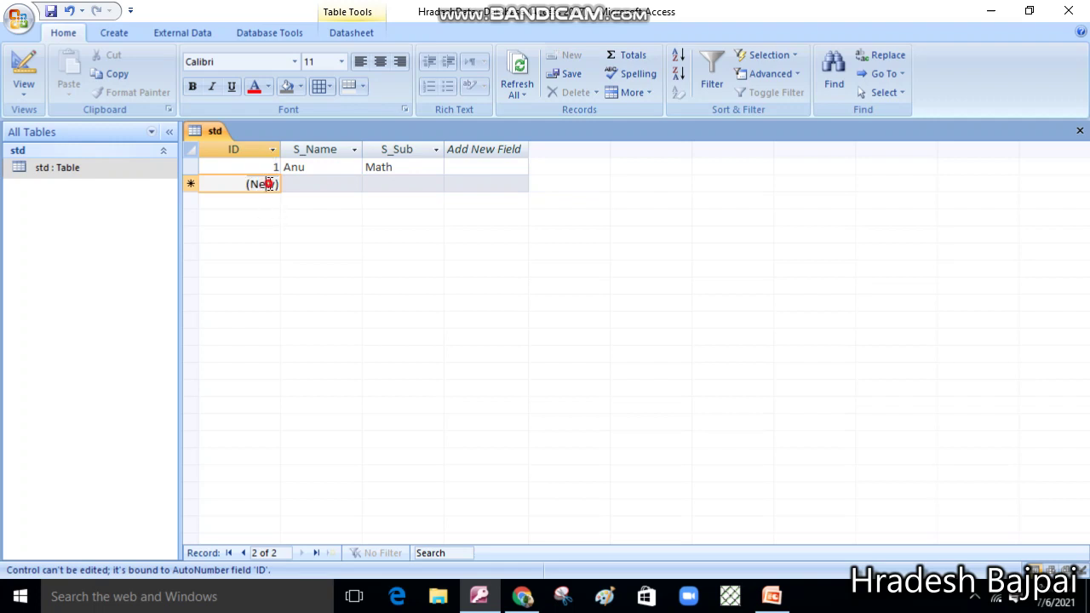
{"action": "double_click", "coordinate": [270, 184]}
{"action": "left_click", "coordinate": [270, 184]}
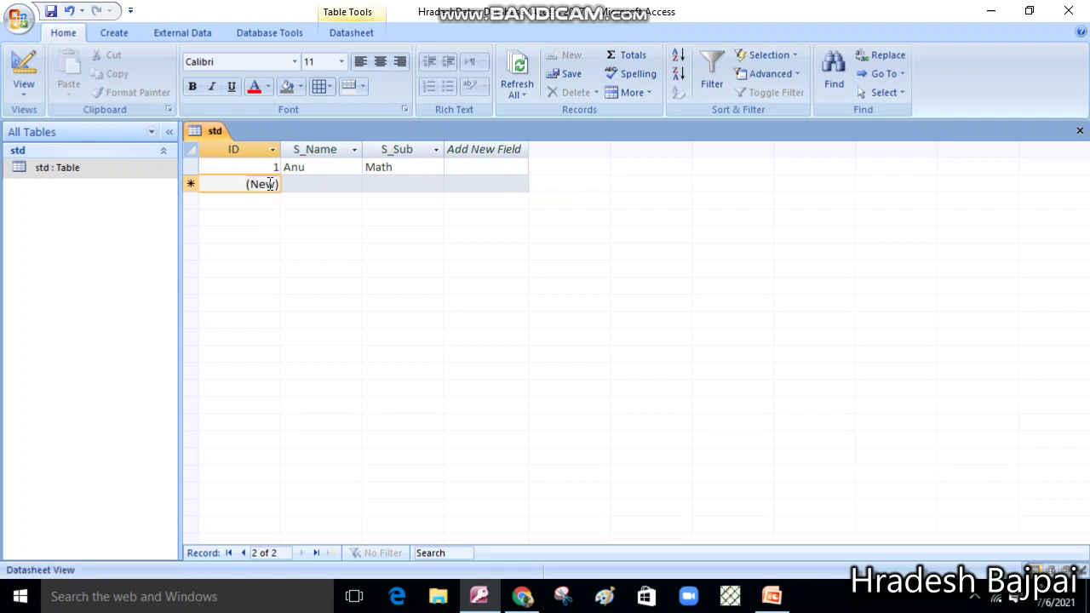
{"action": "key", "text": "2"}
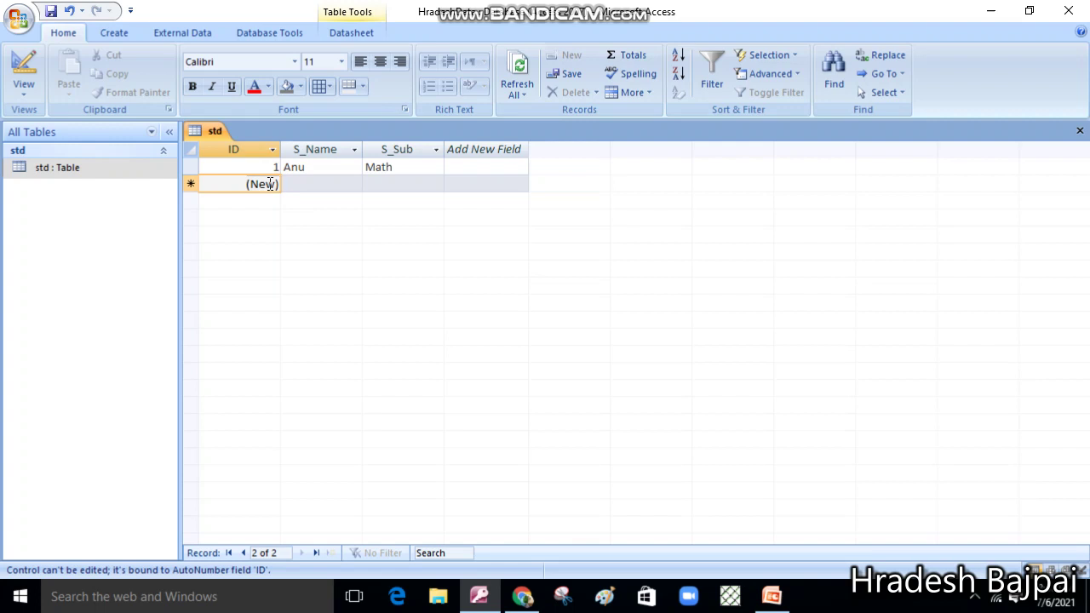
Fill in the second record with the student's name in S_Name and Hindi in S_Sub, ending at the new record's S_Sub.
{"action": "key", "text": "Tab"}
{"action": "type", "text": "Aman"}
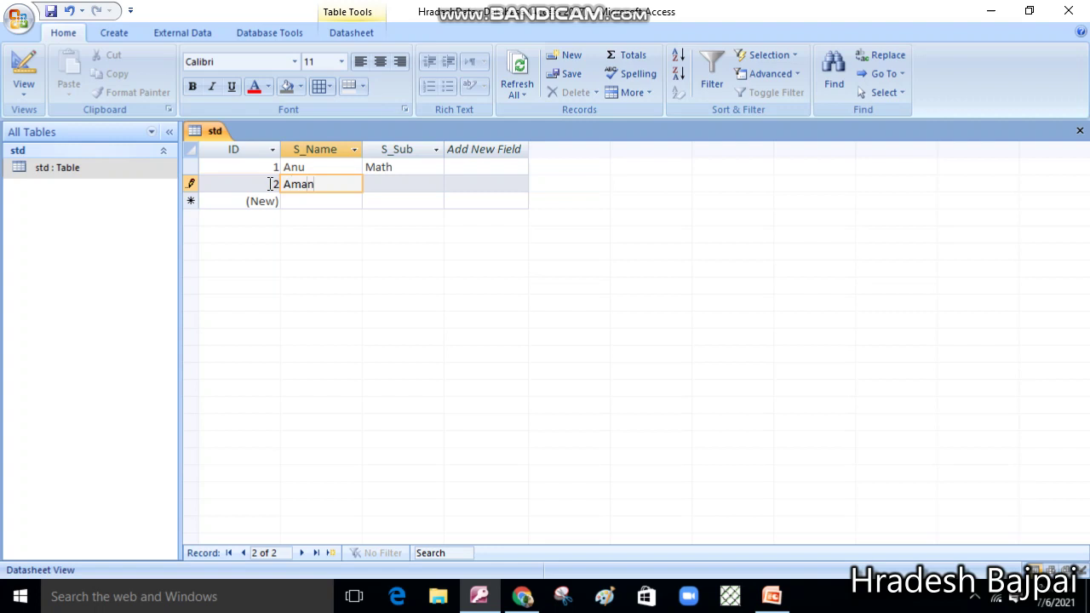
{"action": "key", "text": "Tab"}
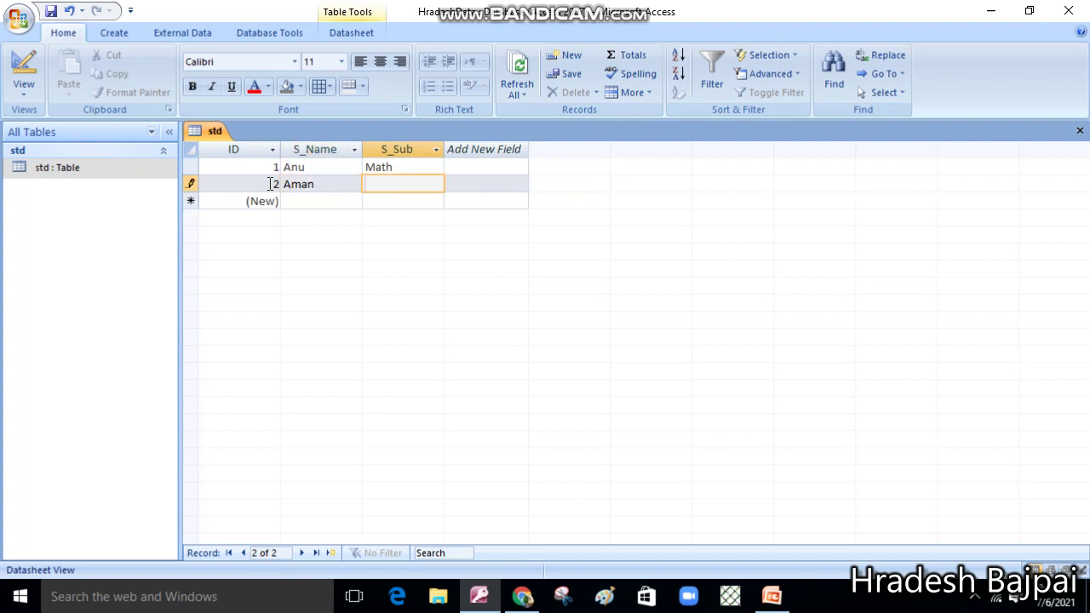
{"action": "type", "text": "Hindi"}
{"action": "key", "text": "Down"}
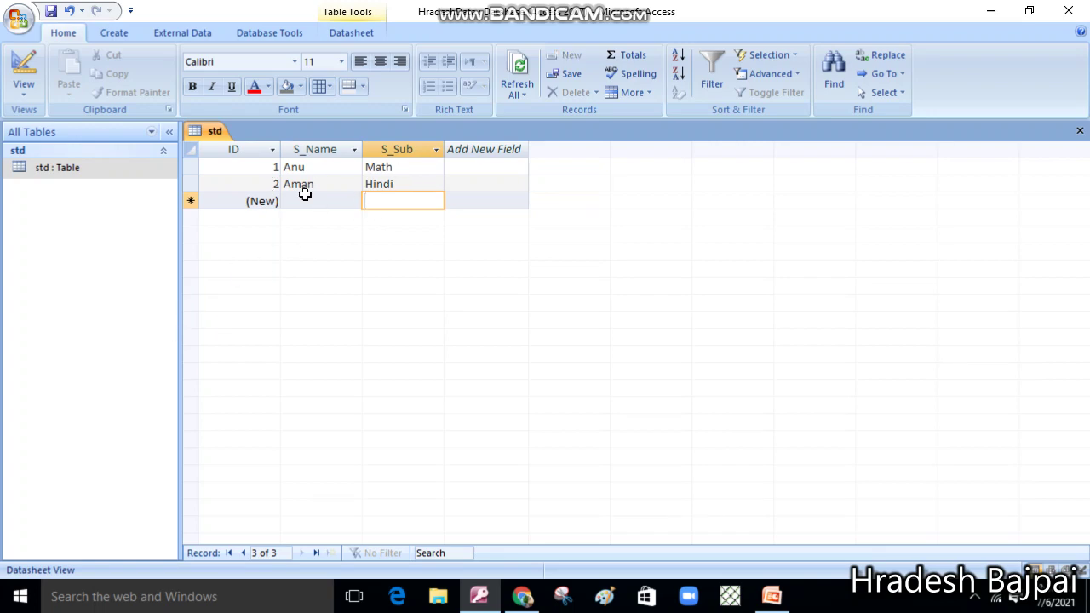